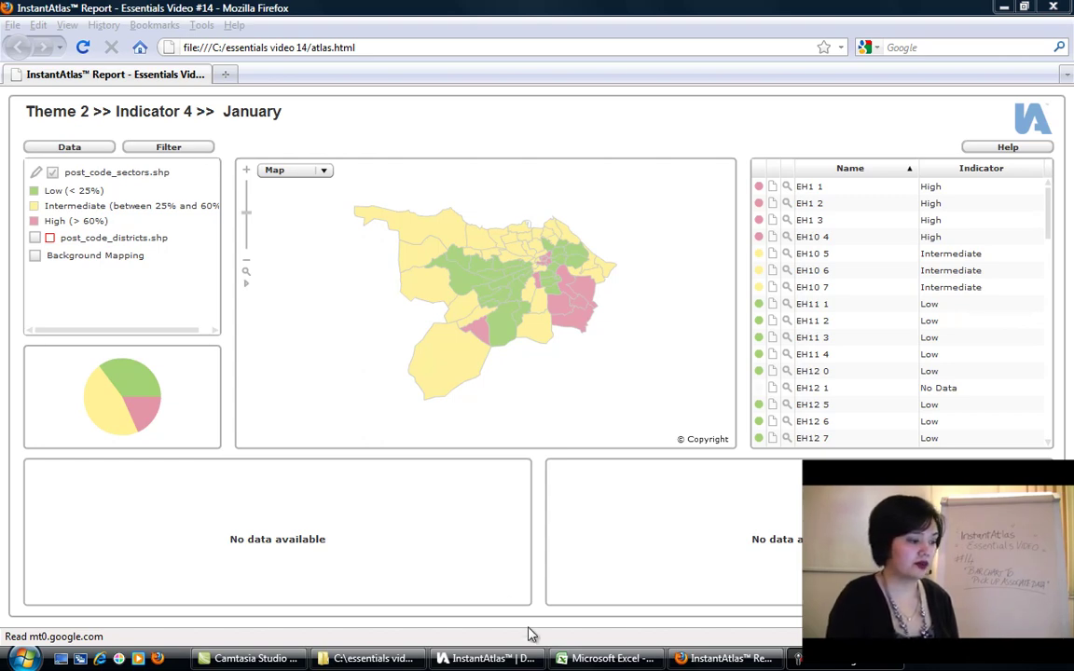
# In Excel, inspect Indicator 4's heading, January header and count columns J and L.
pyautogui.click(515, 530)
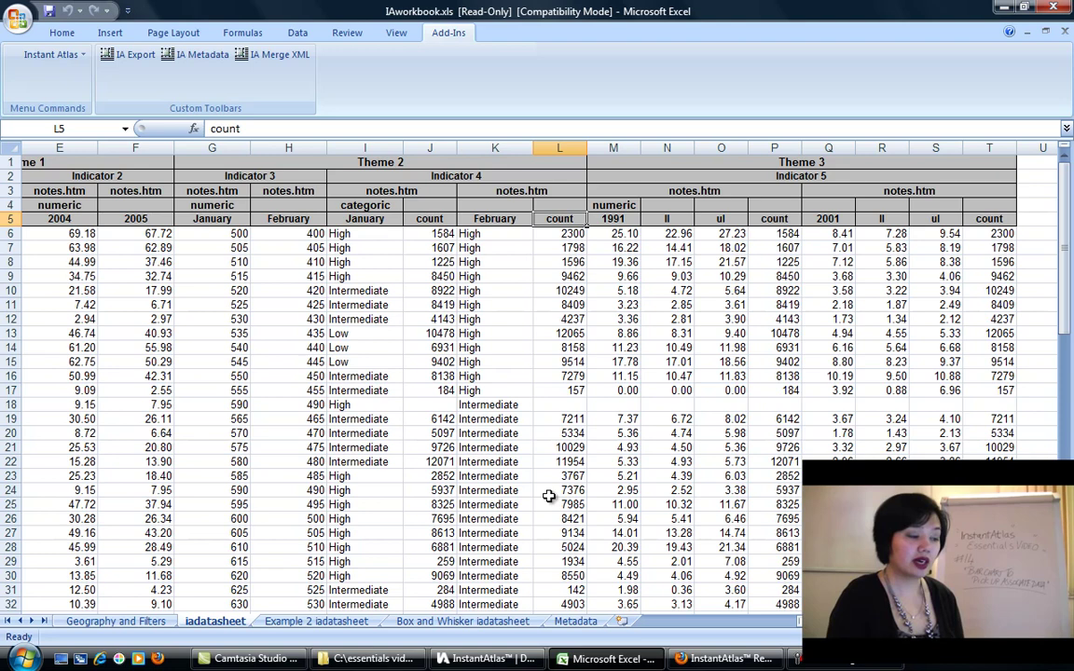
pyautogui.click(451, 177)
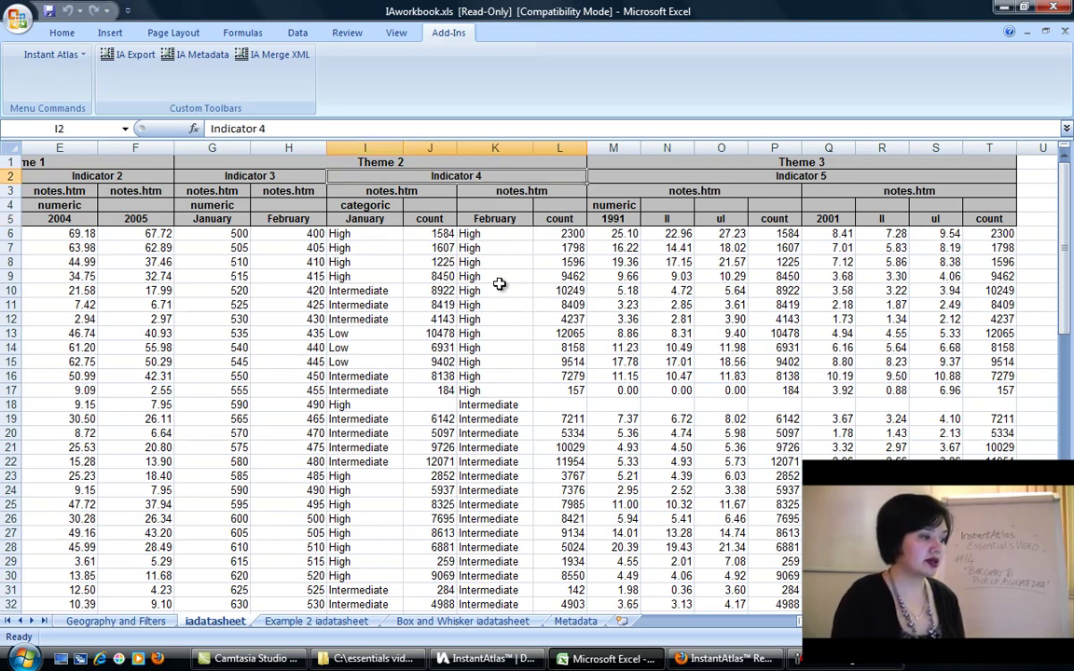
pyautogui.click(382, 220)
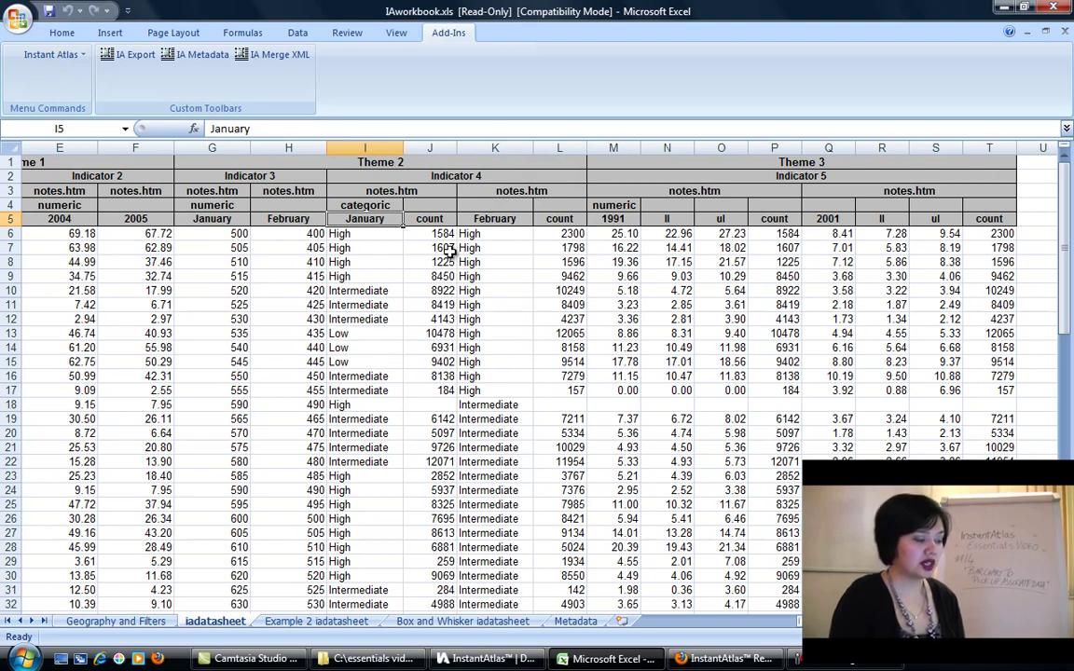
pyautogui.click(430, 147)
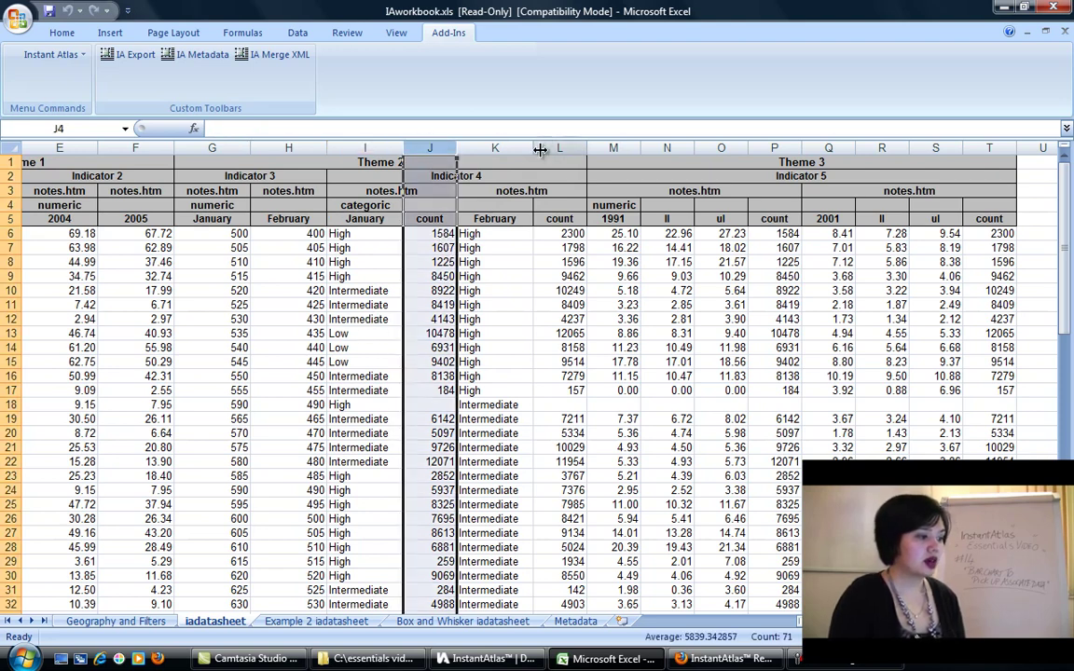
pyautogui.click(552, 147)
# Undo the accidental column move and reselect count columns J and L.
pyautogui.moveTo(552, 148); pyautogui.dragTo(457, 153)
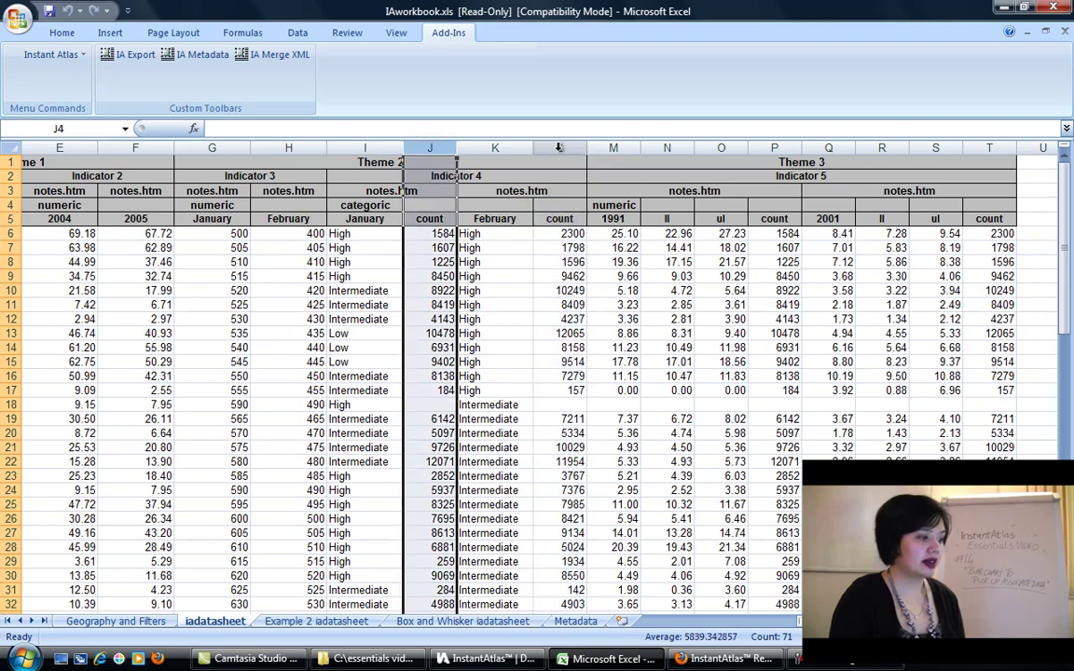
pyautogui.hotkey('ctrl', 'z')
pyautogui.click(373, 191)
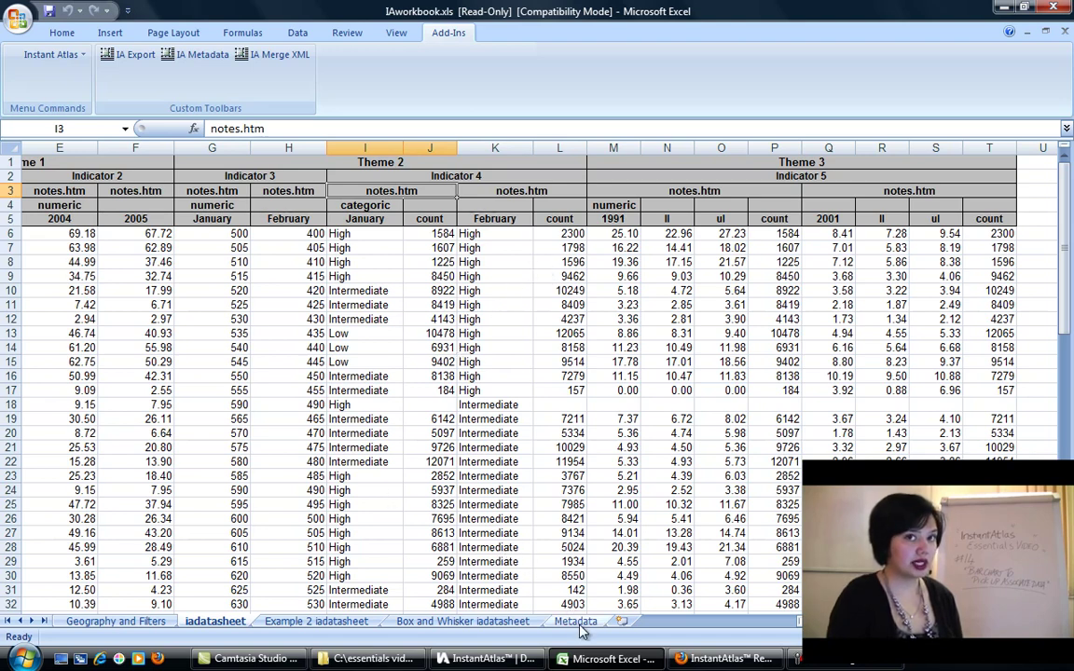
pyautogui.click(428, 148)
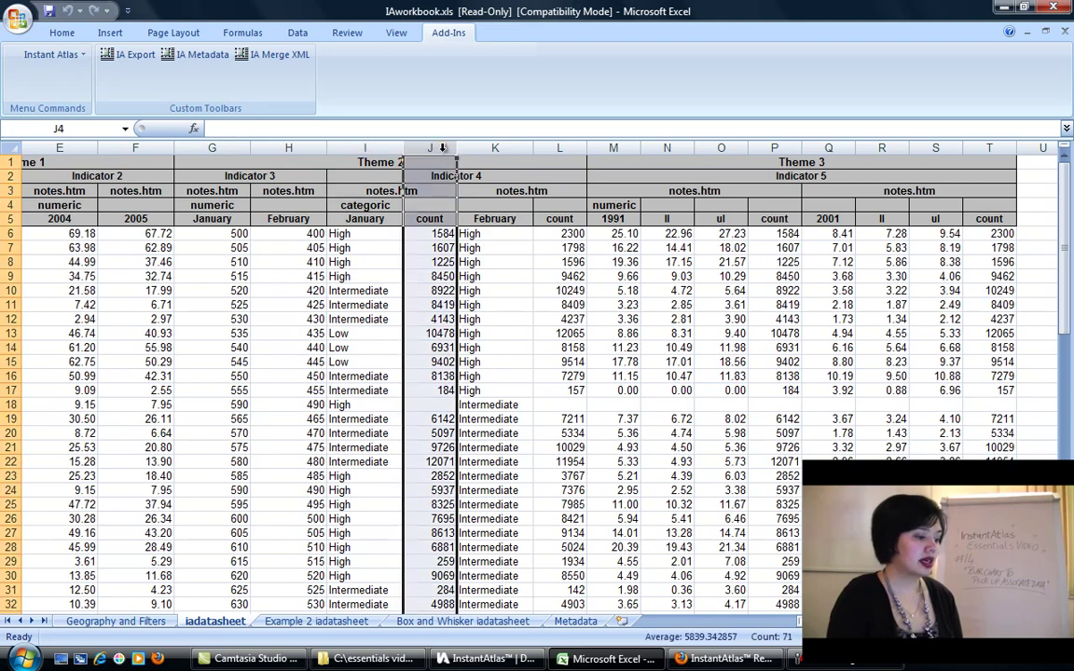
pyautogui.click(558, 147)
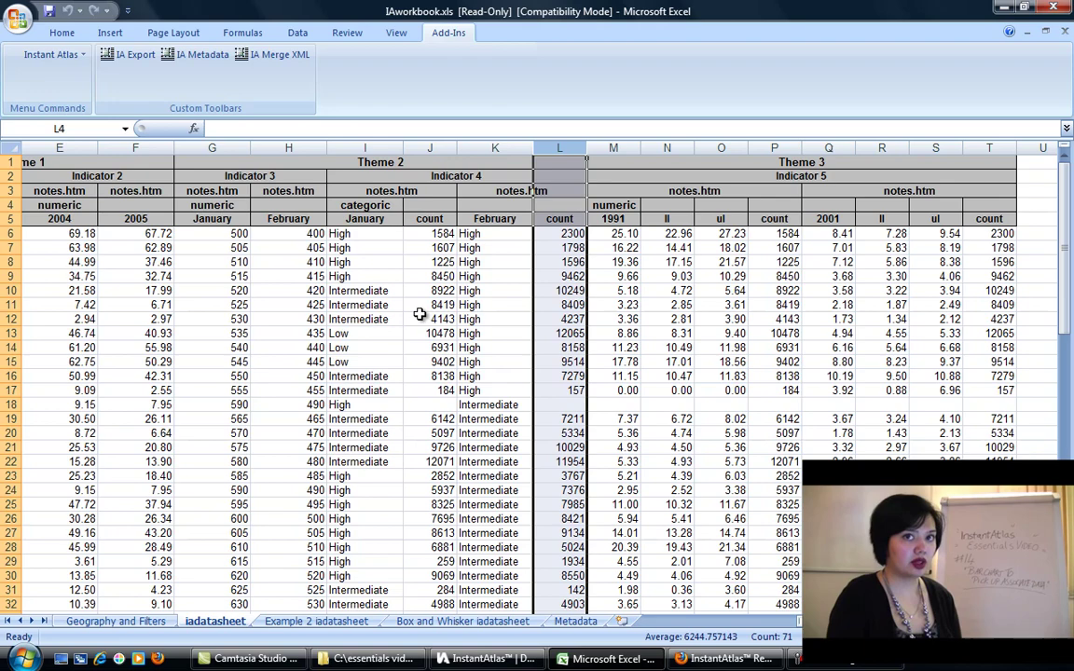
# Check Metadata row 18: Indicator 4|count, type, numeric, against the iadatasheet count header.
pyautogui.click(575, 621)
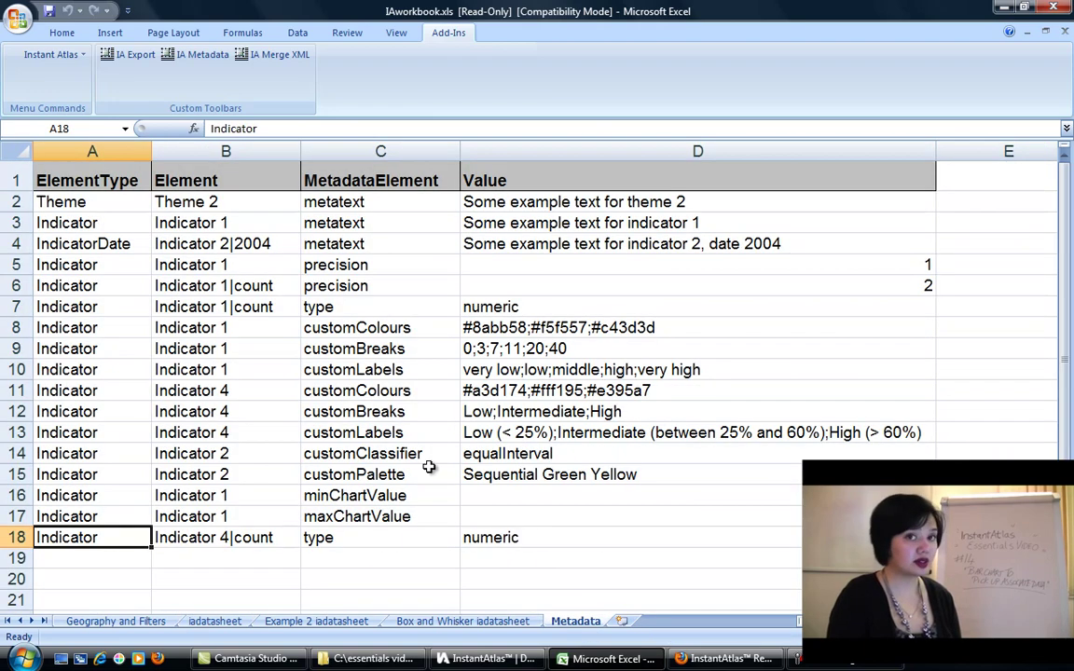
pyautogui.click(166, 538)
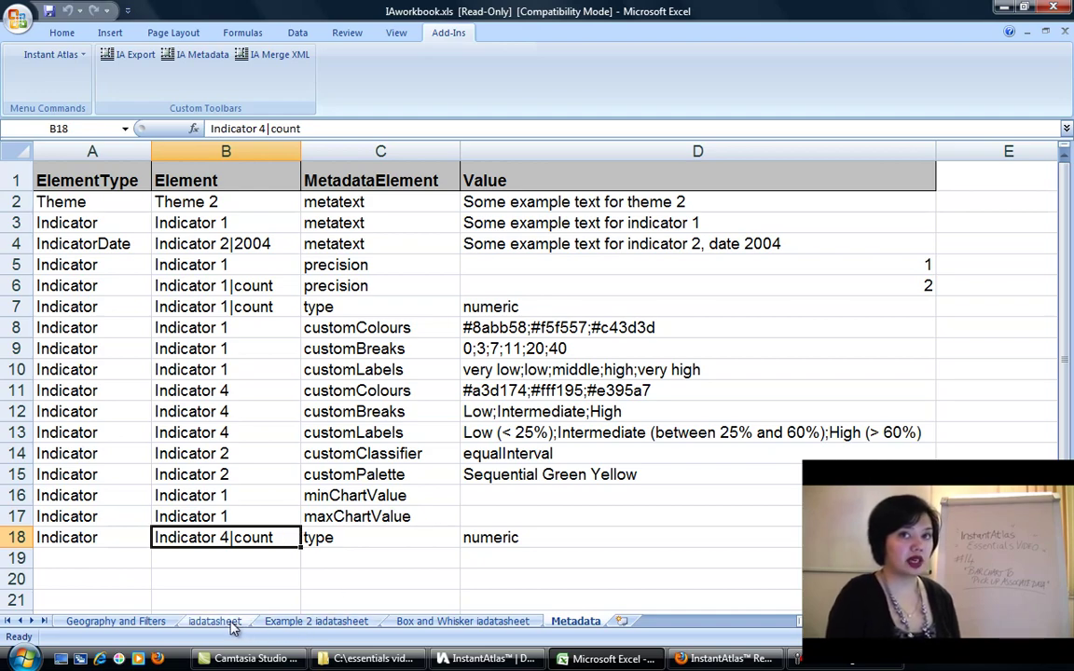
pyautogui.click(201, 621)
pyautogui.press('Down')
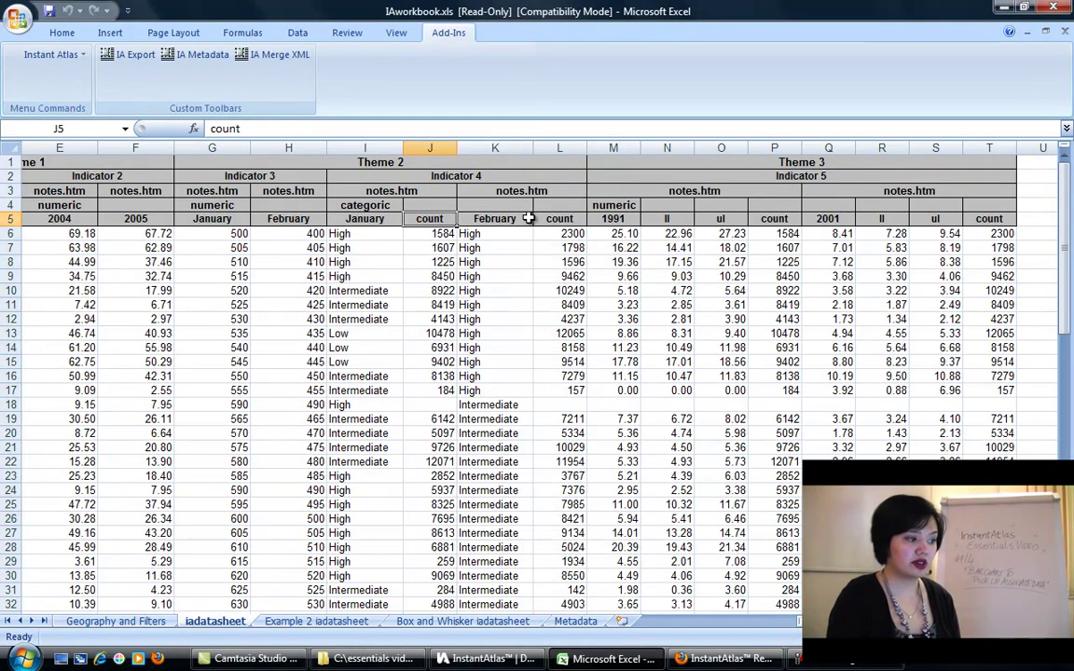
pyautogui.click(575, 621)
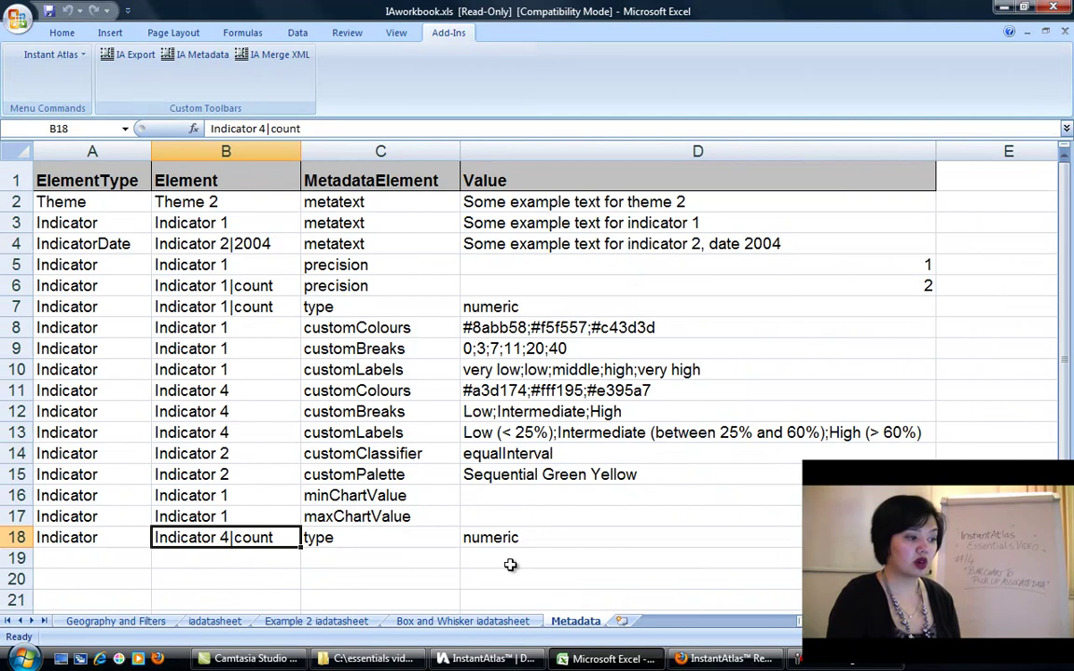
pyautogui.click(318, 538)
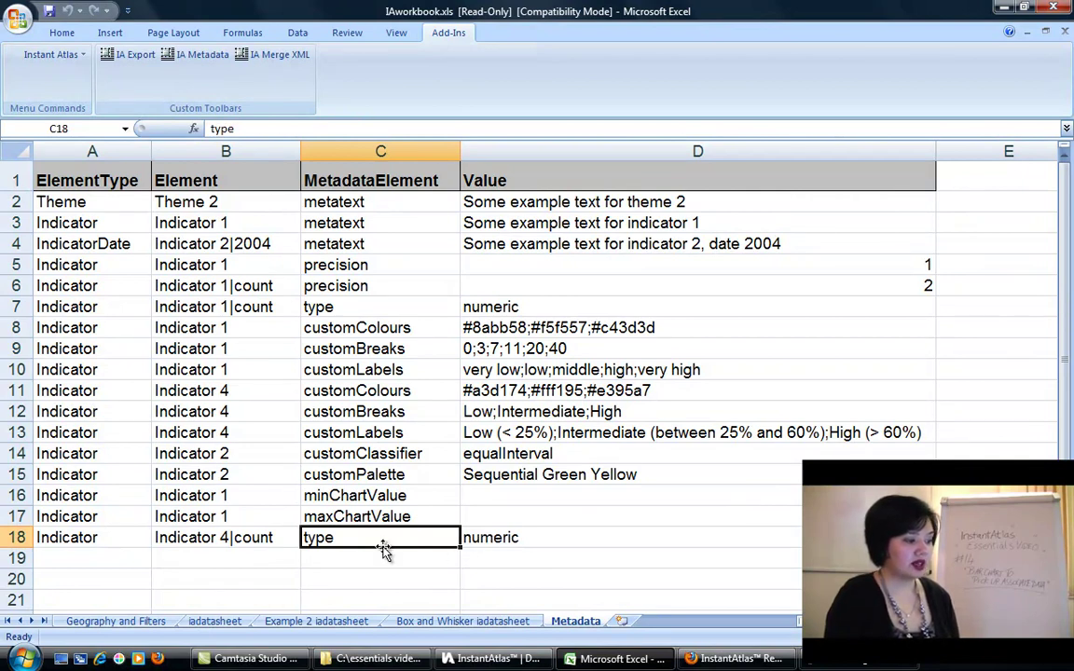
pyautogui.click(528, 540)
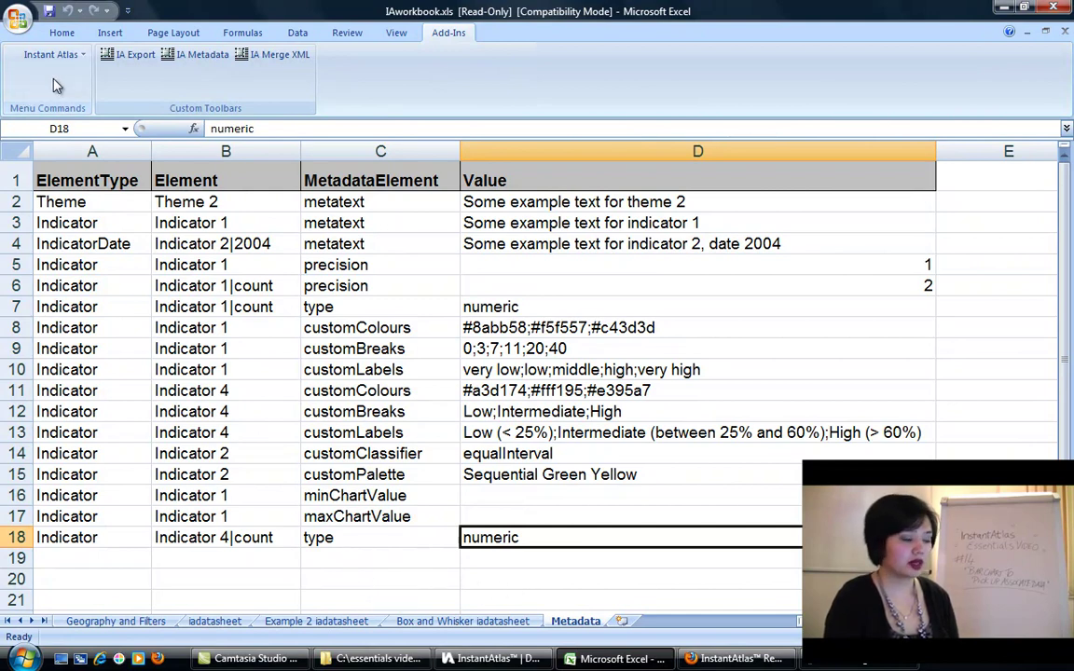
# Export the workbook via IA Export as data.xml, overwriting the existing file.
pyautogui.click(114, 62)
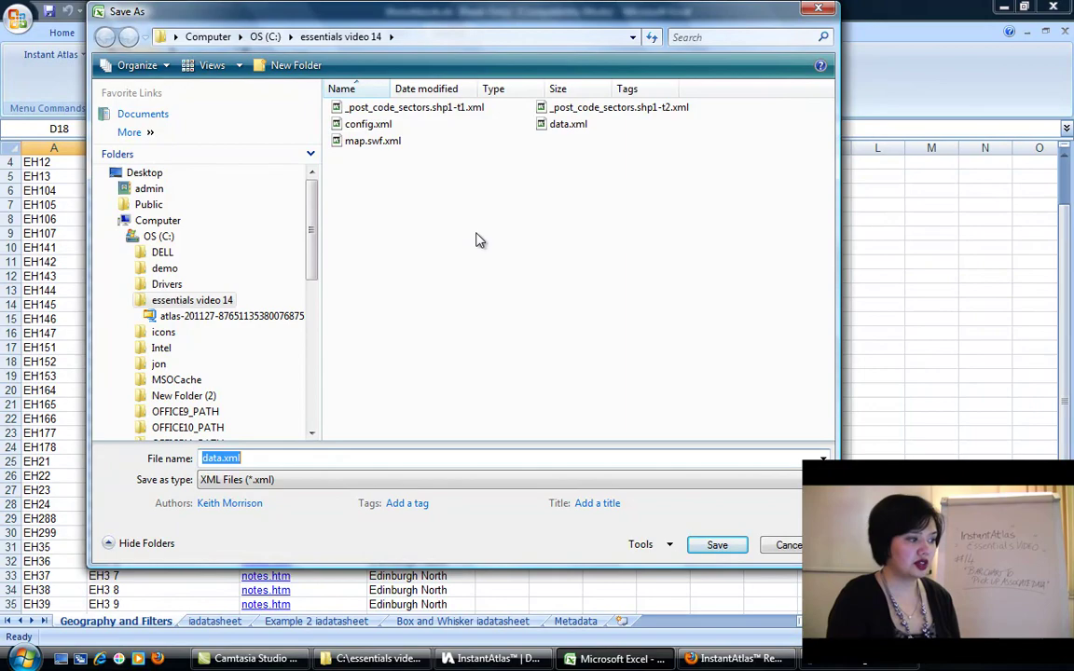
pyautogui.click(720, 546)
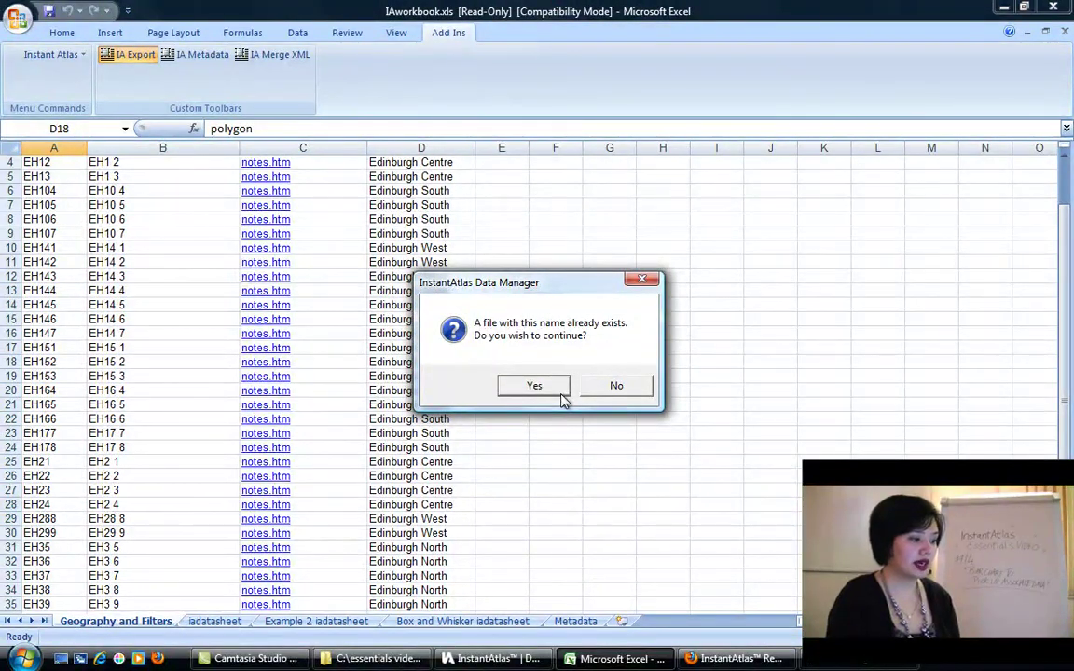
pyautogui.click(535, 386)
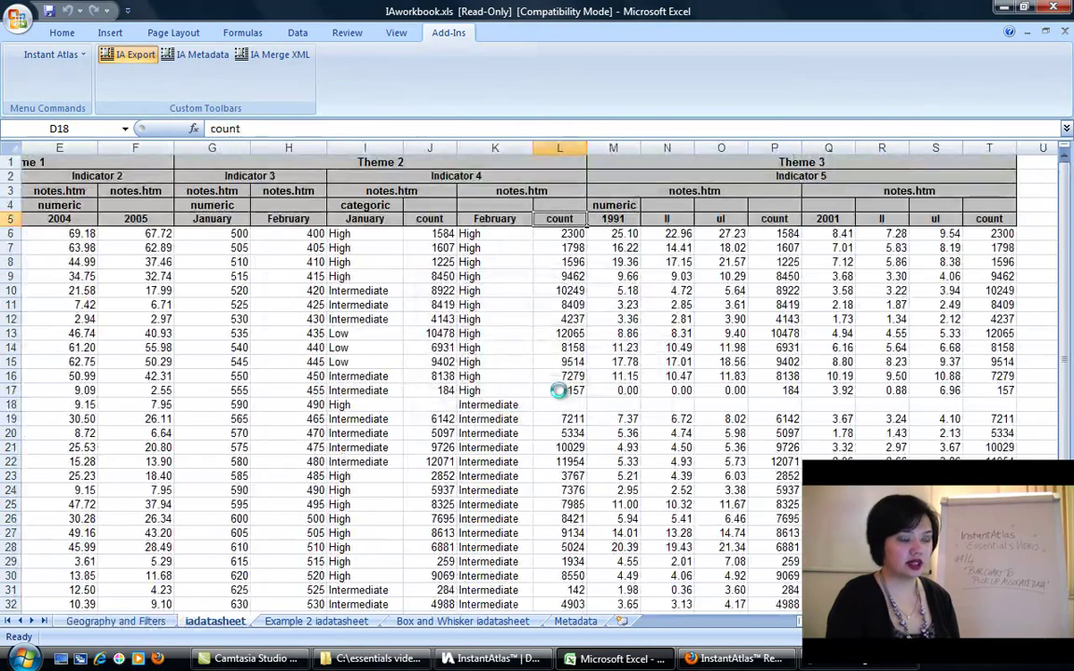
pyautogui.click(559, 379)
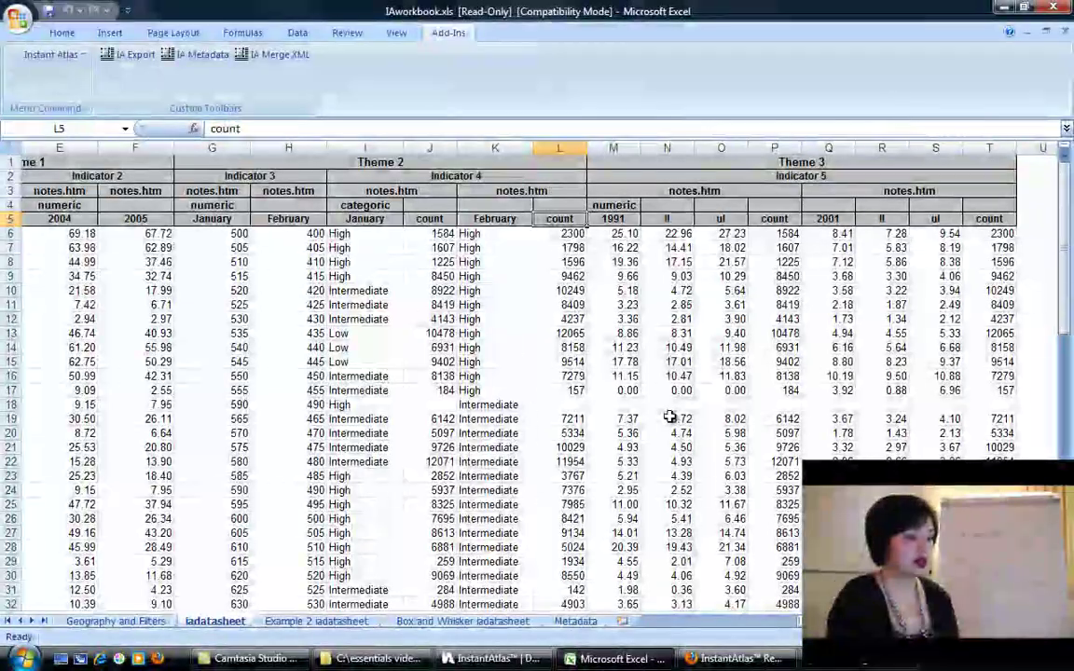
# Reload the Firefox report and show Theme 2 Indicator 4 January, confirming the empty bar chart.
pyautogui.click(722, 659)
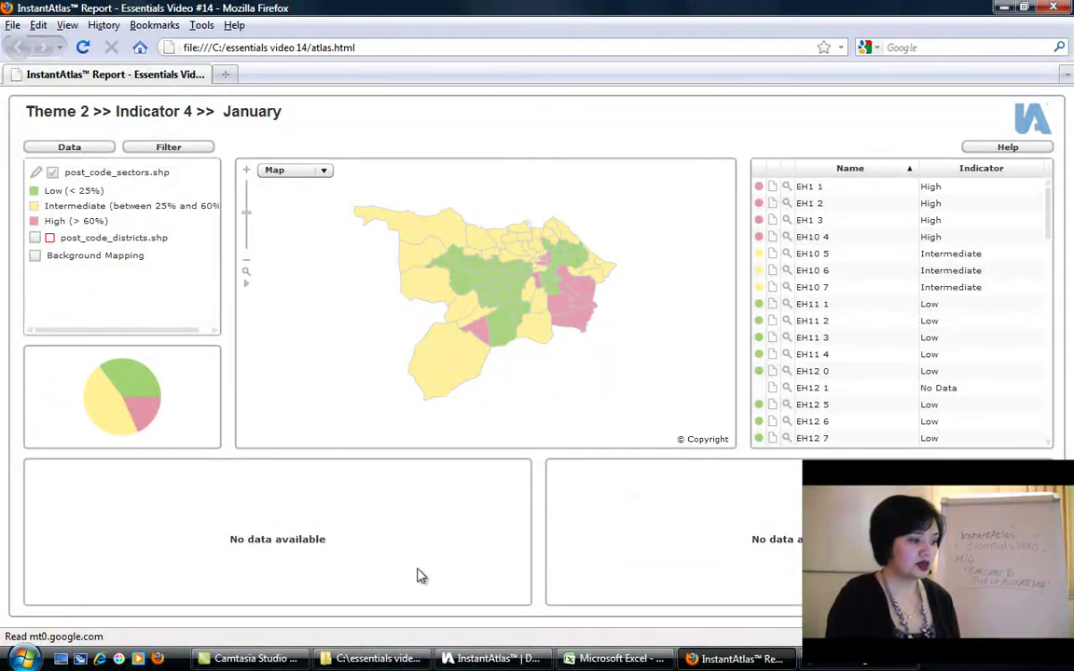
pyautogui.click(82, 49)
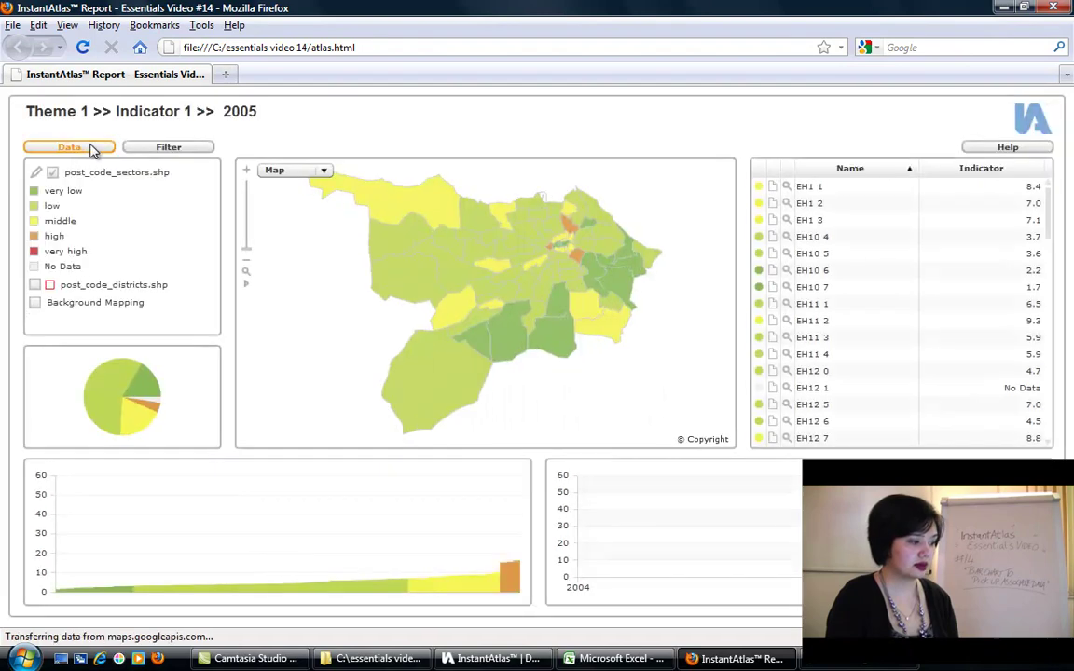
pyautogui.click(86, 148)
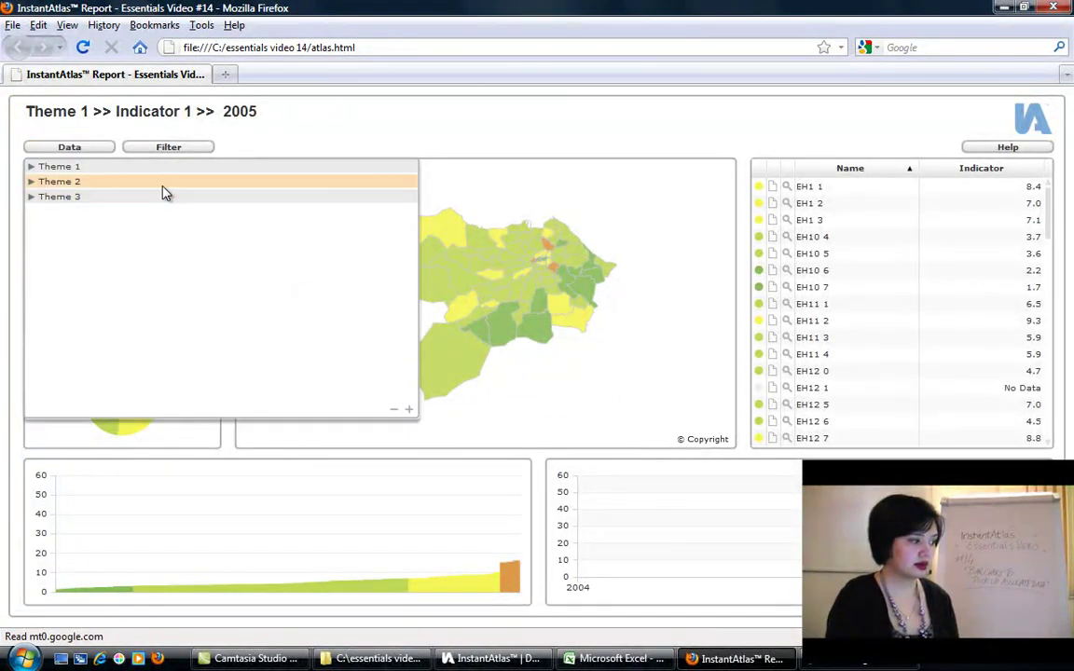
pyautogui.click(161, 182)
pyautogui.click(161, 211)
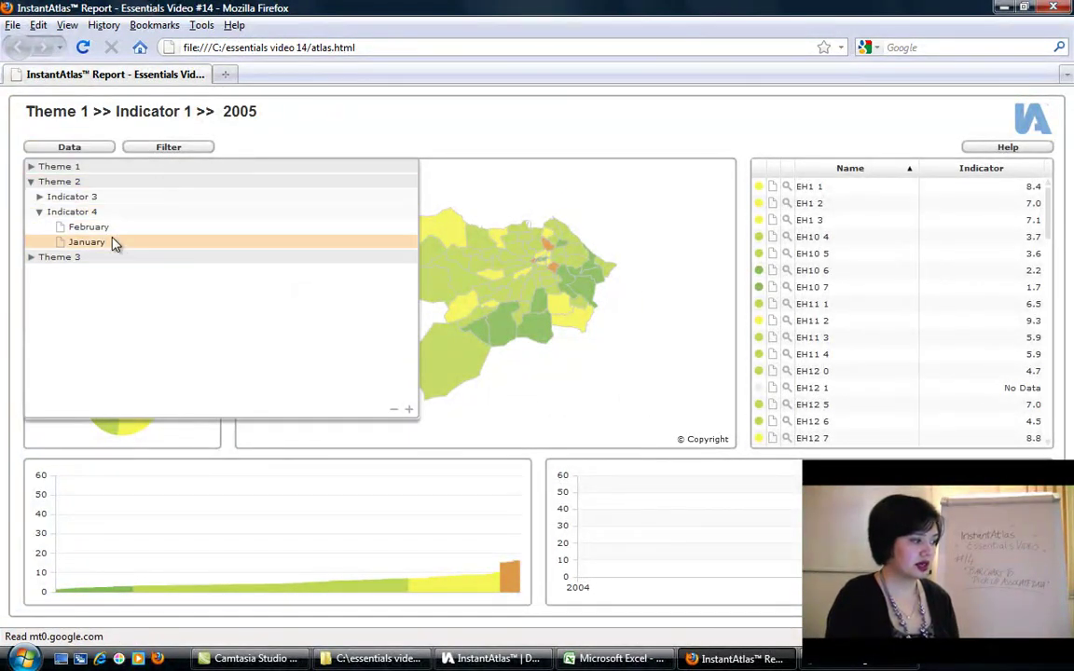
pyautogui.click(112, 241)
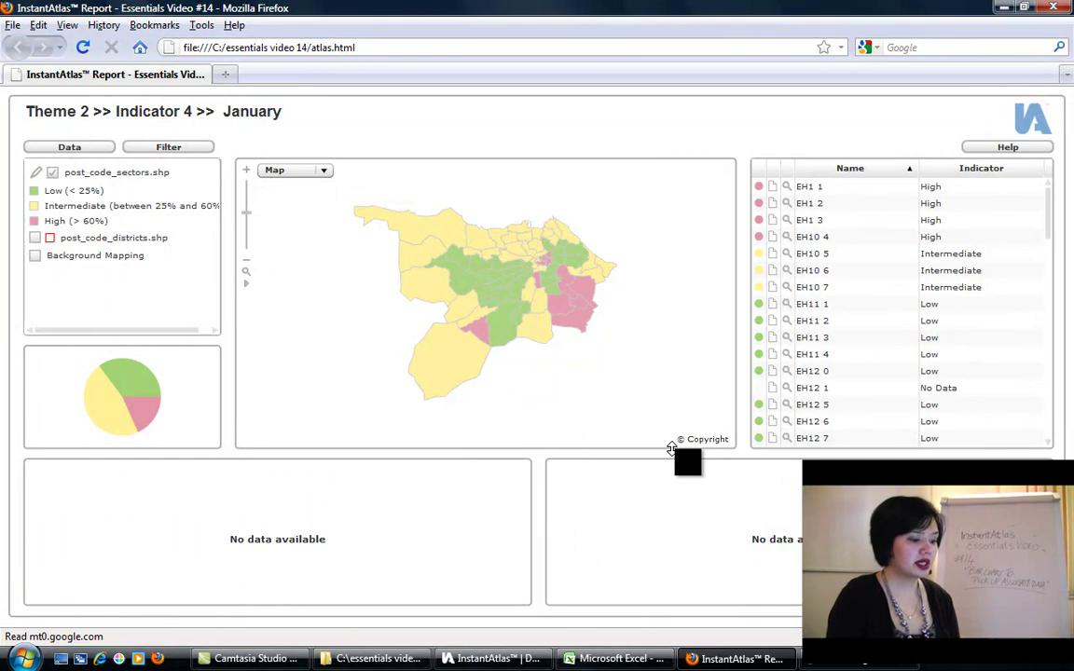
pyautogui.click(494, 659)
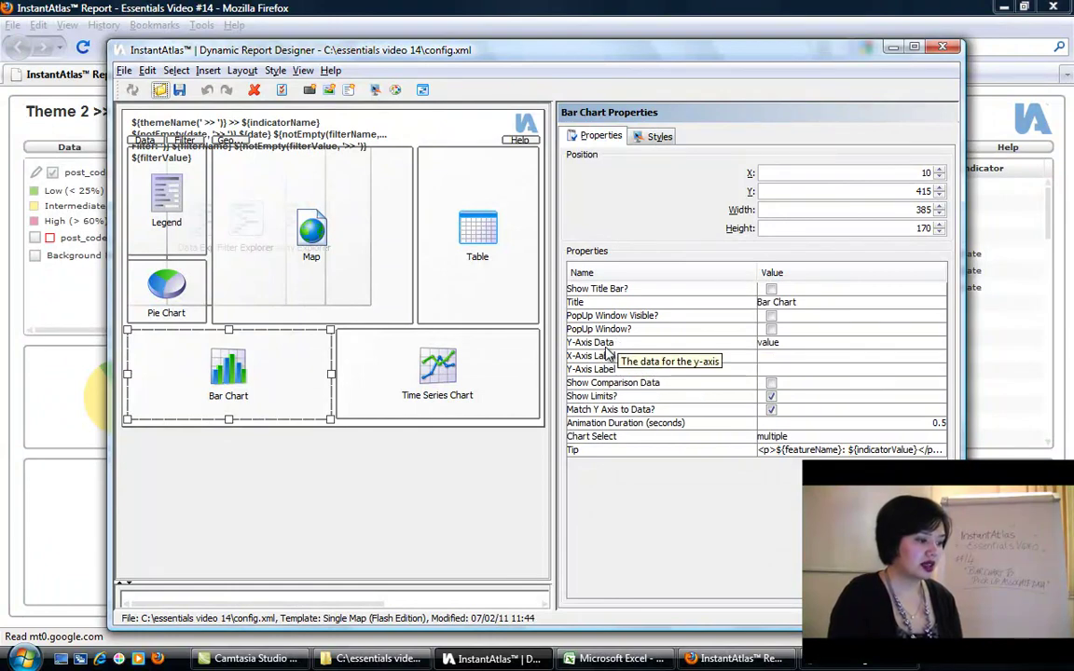
# Replace 'value' with 'count' in the Bar Chart Properties Y-Axis Data field.
pyautogui.click(789, 342)
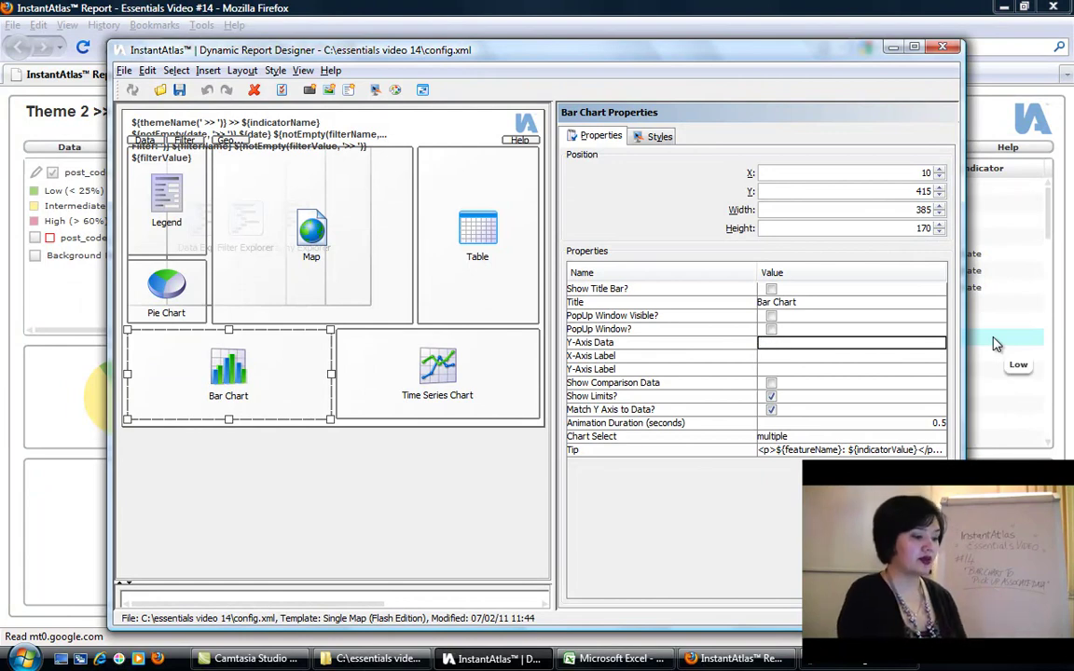
pyautogui.write('$oun')
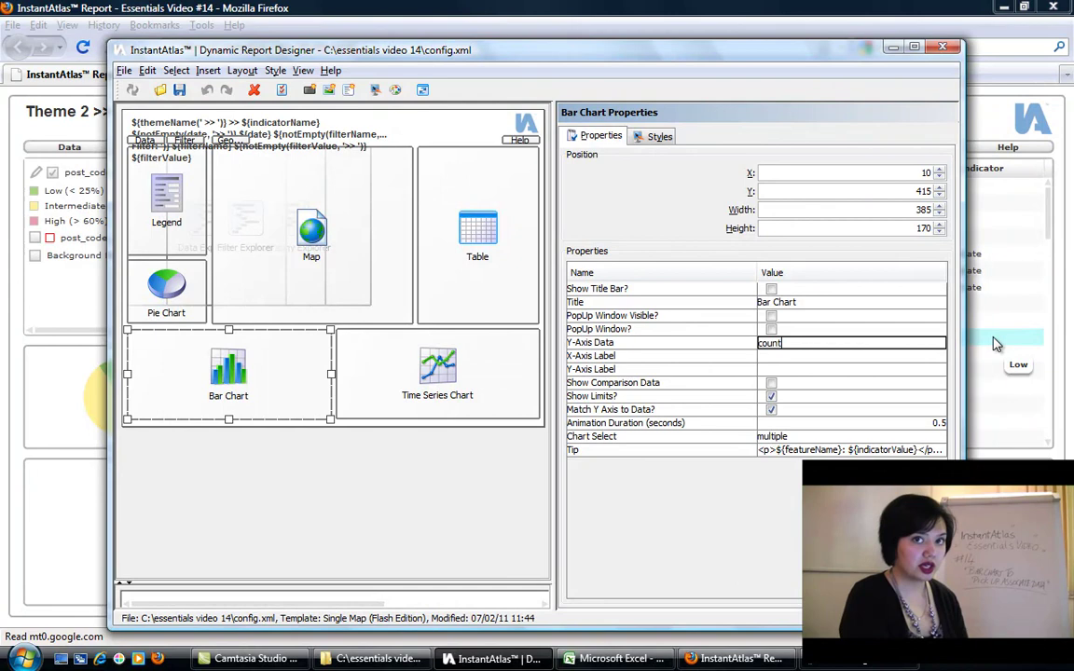
pyautogui.press('Return')
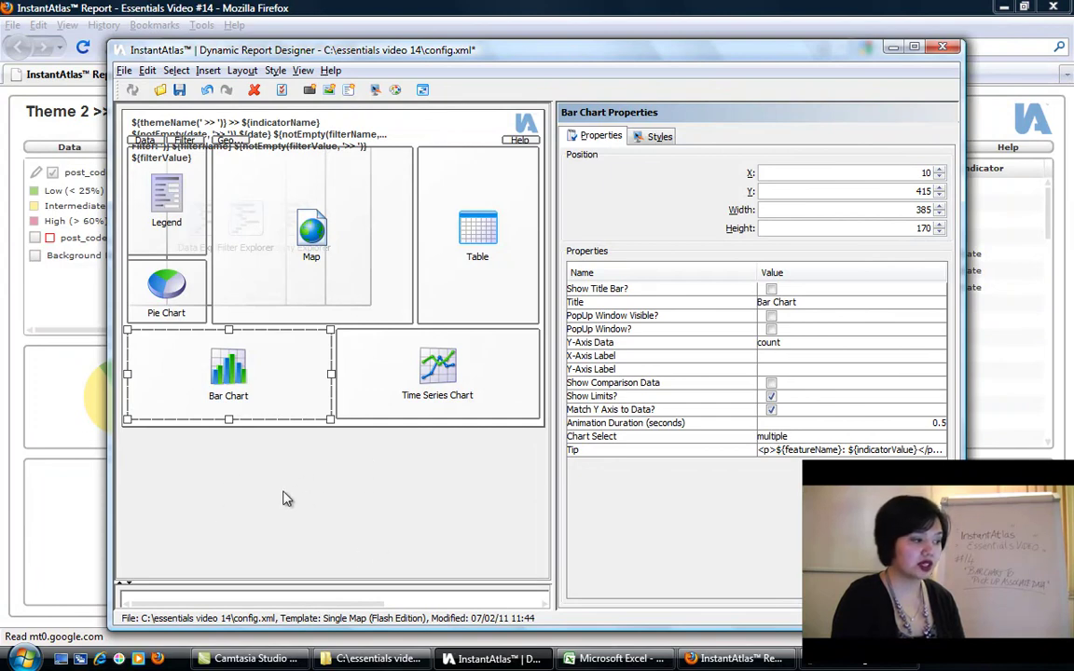
# Set Chart Sort Data to 'count' under Data Formatting, save config.xml, and reload the report.
pyautogui.click(432, 506)
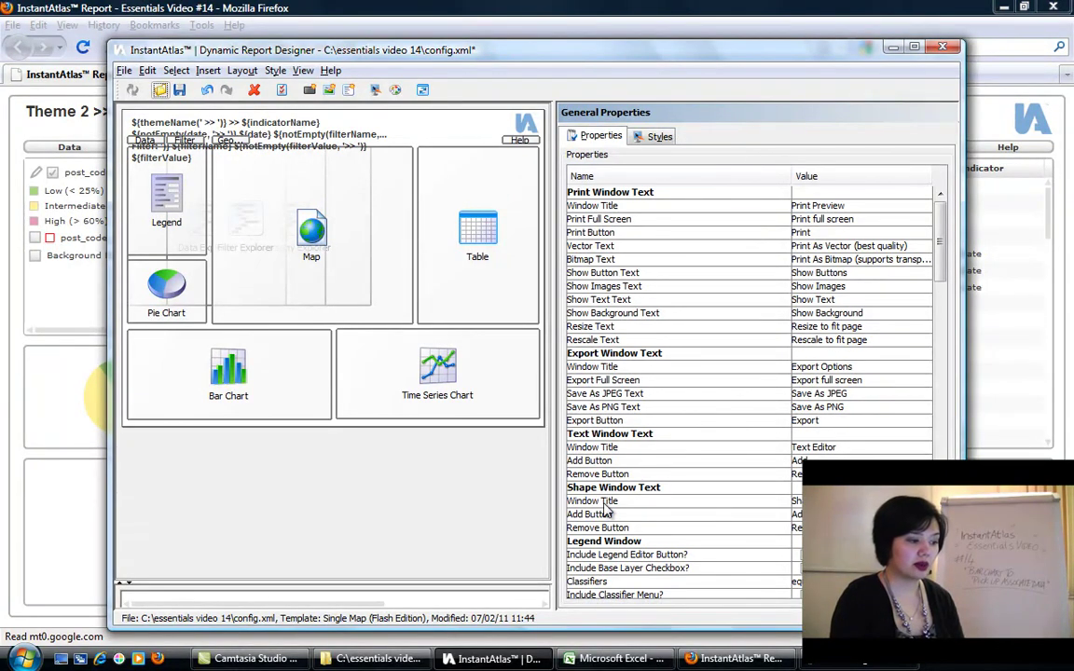
pyautogui.scroll(-7, 764, 419)
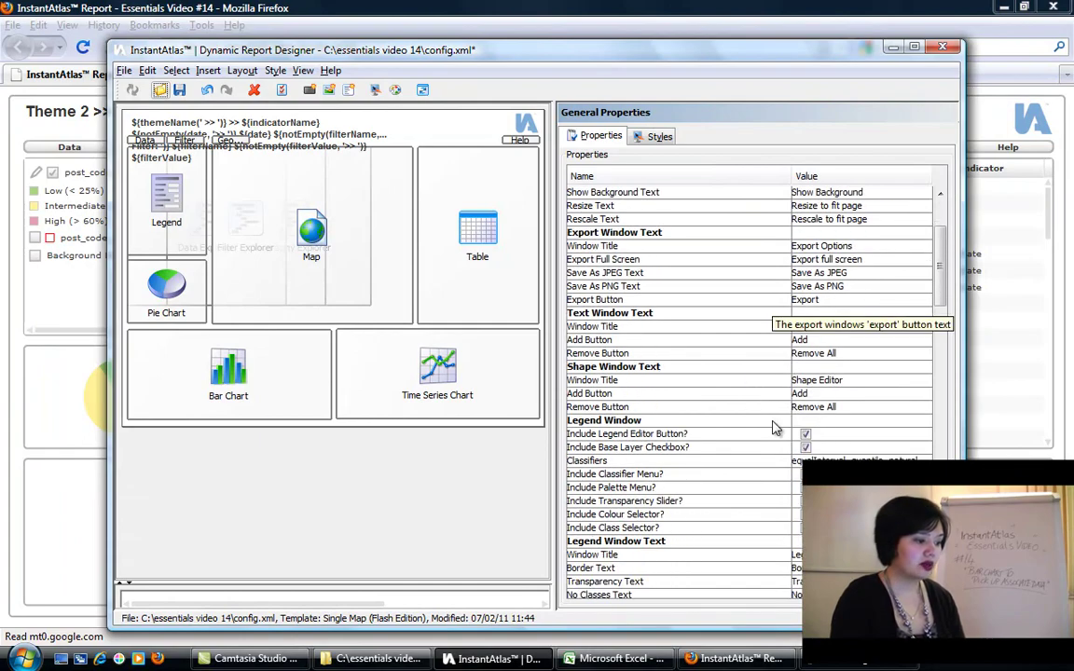
pyautogui.scroll(-8, 773, 427)
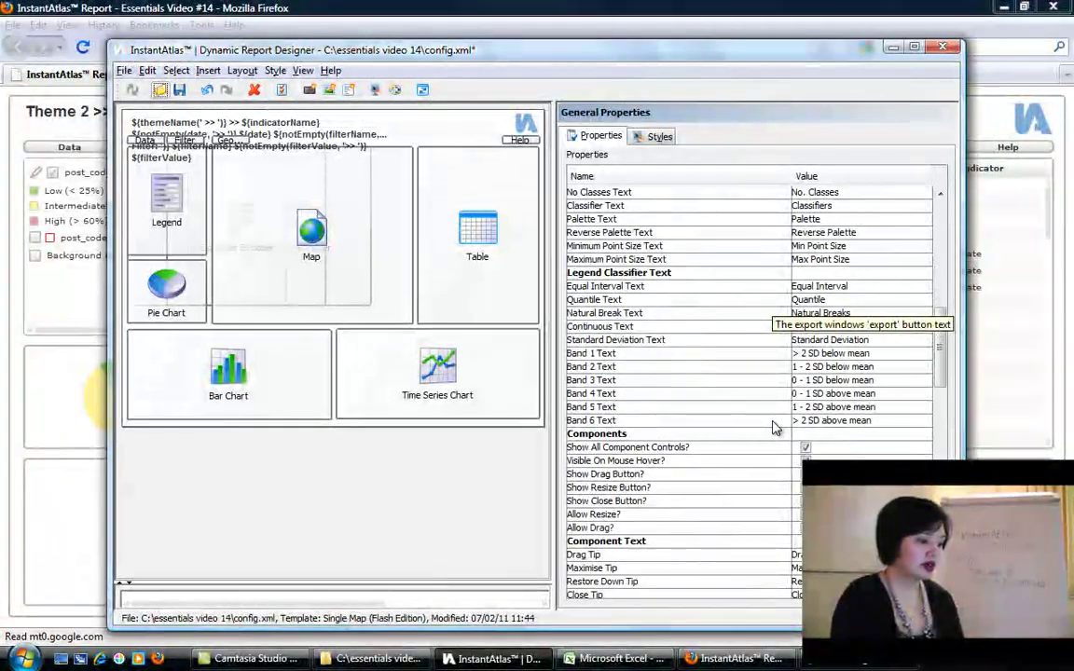
pyautogui.scroll(-4, 773, 427)
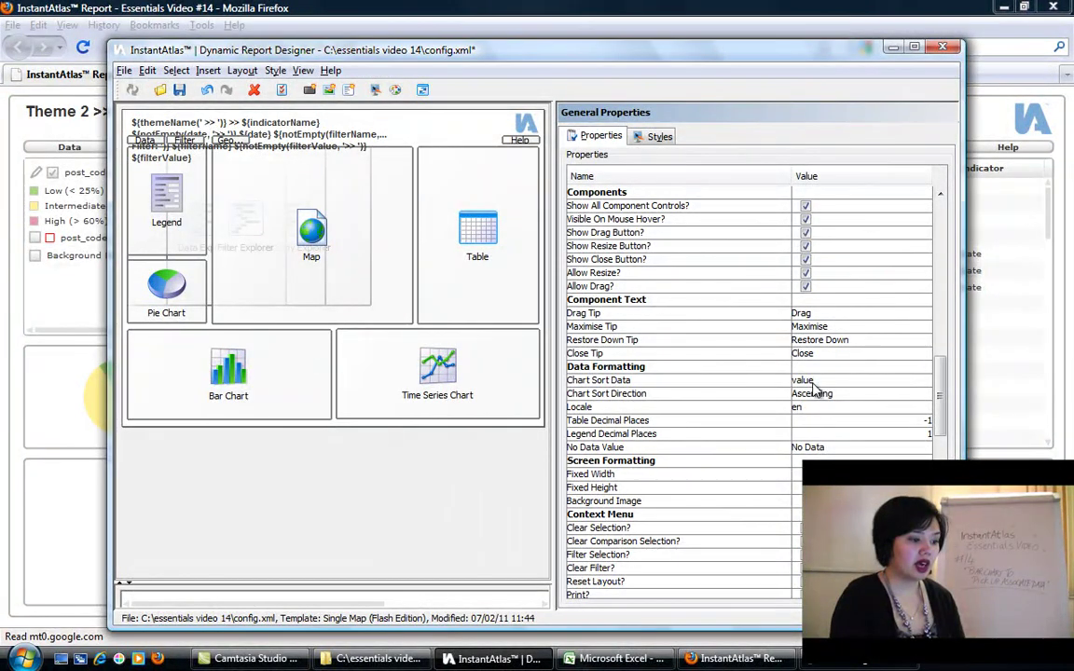
pyautogui.click(813, 381)
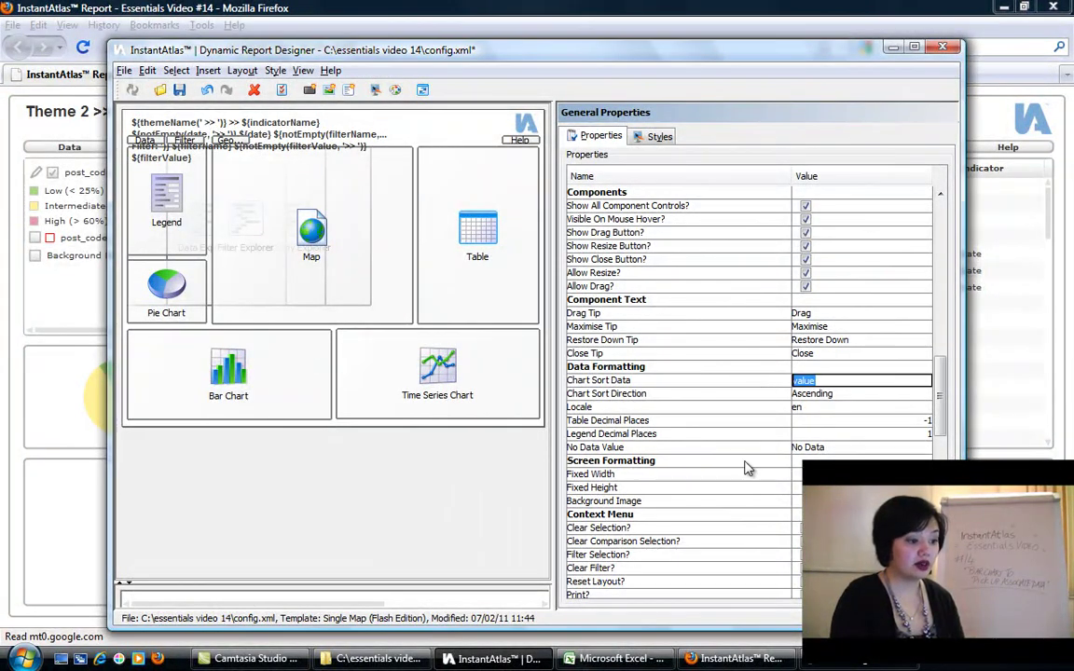
pyautogui.write('count')
pyautogui.press('Return')
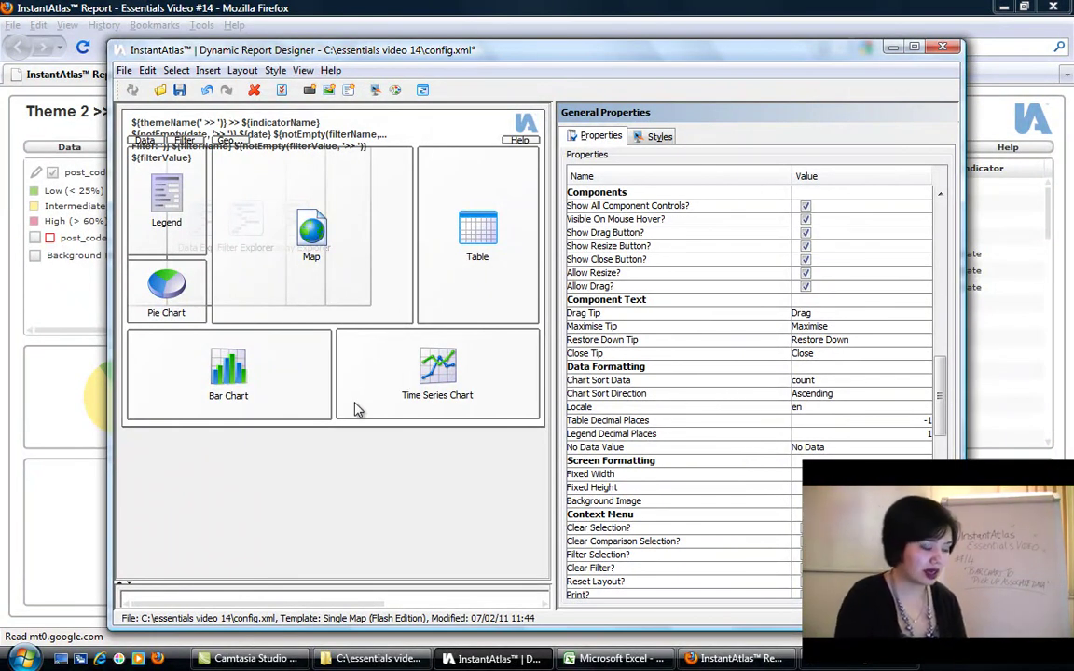
pyautogui.click(179, 91)
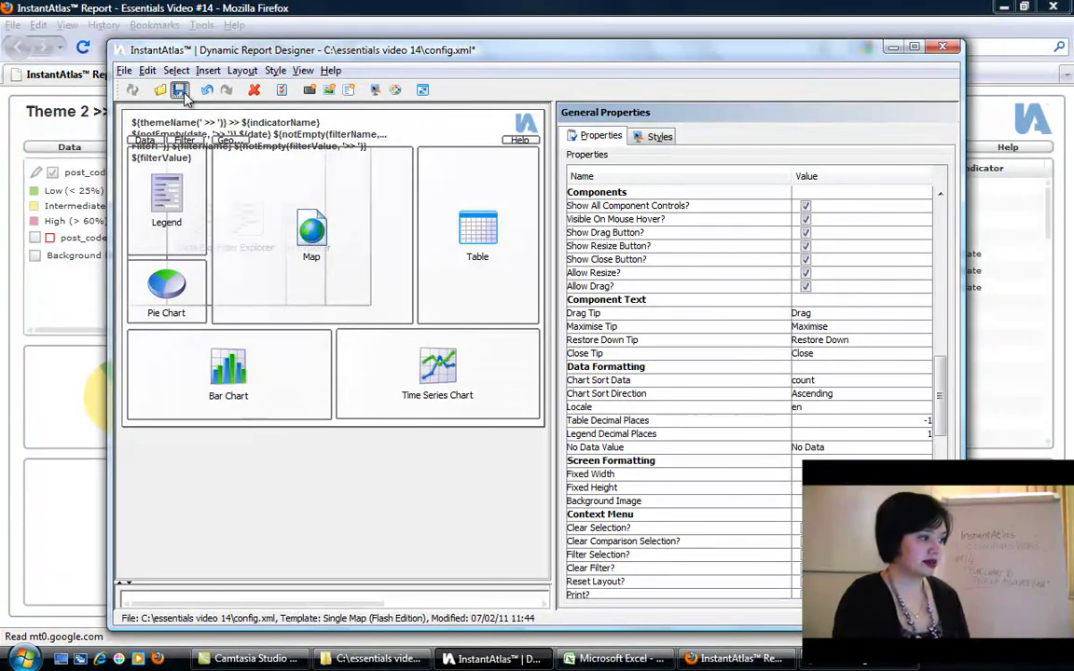
pyautogui.click(80, 46)
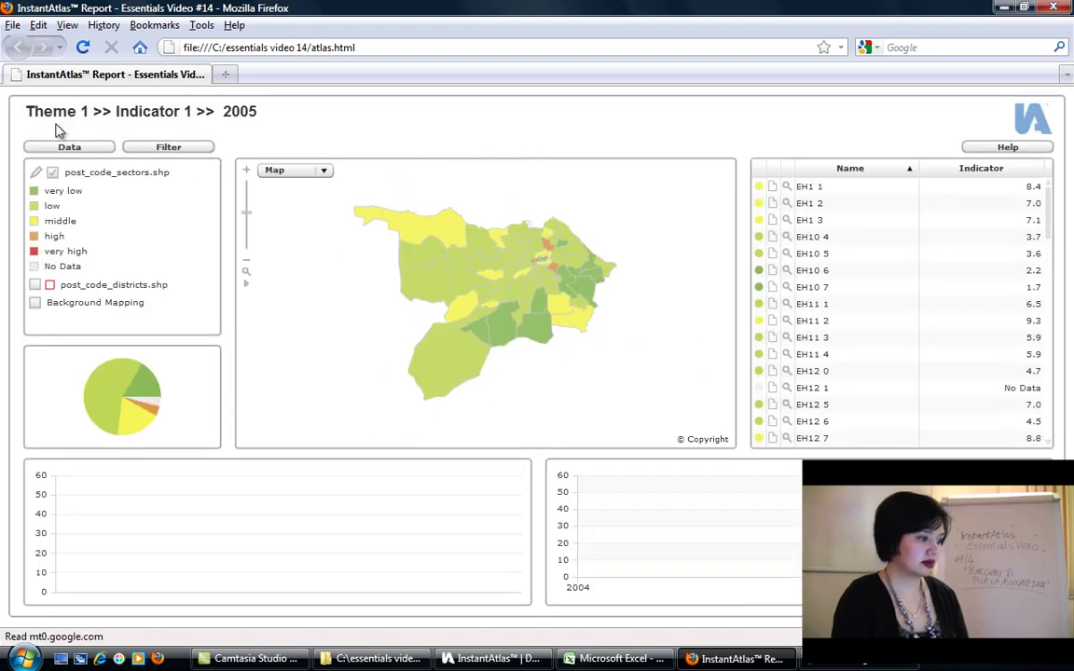
# Display Theme 2 Indicator 4 for January to see the count-sorted bar chart.
pyautogui.click(52, 149)
pyautogui.click(88, 182)
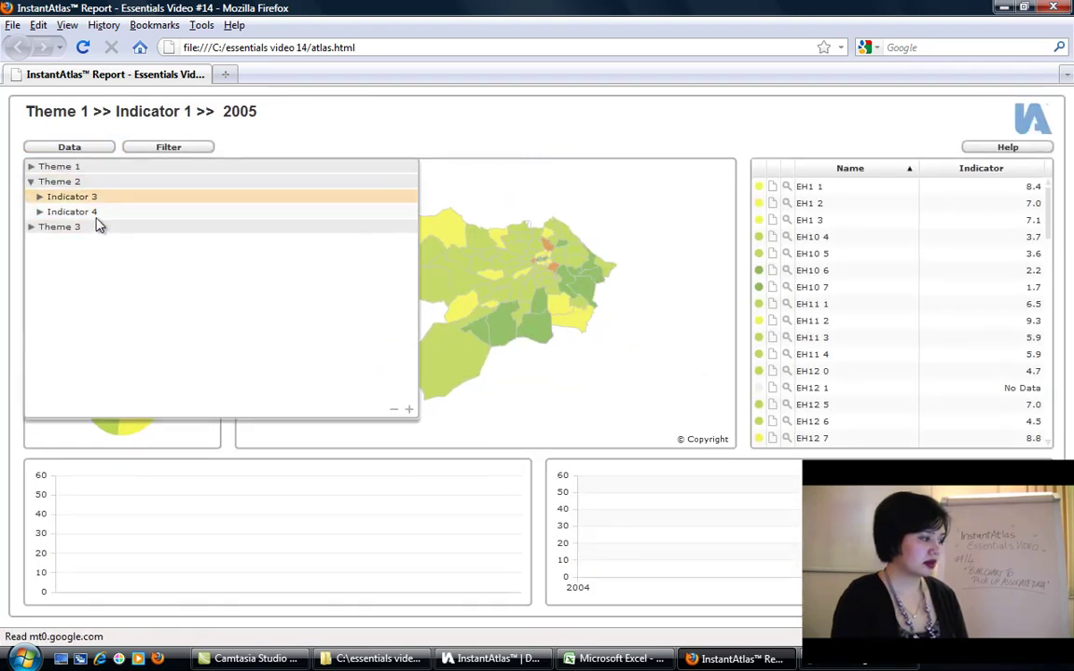
pyautogui.click(117, 216)
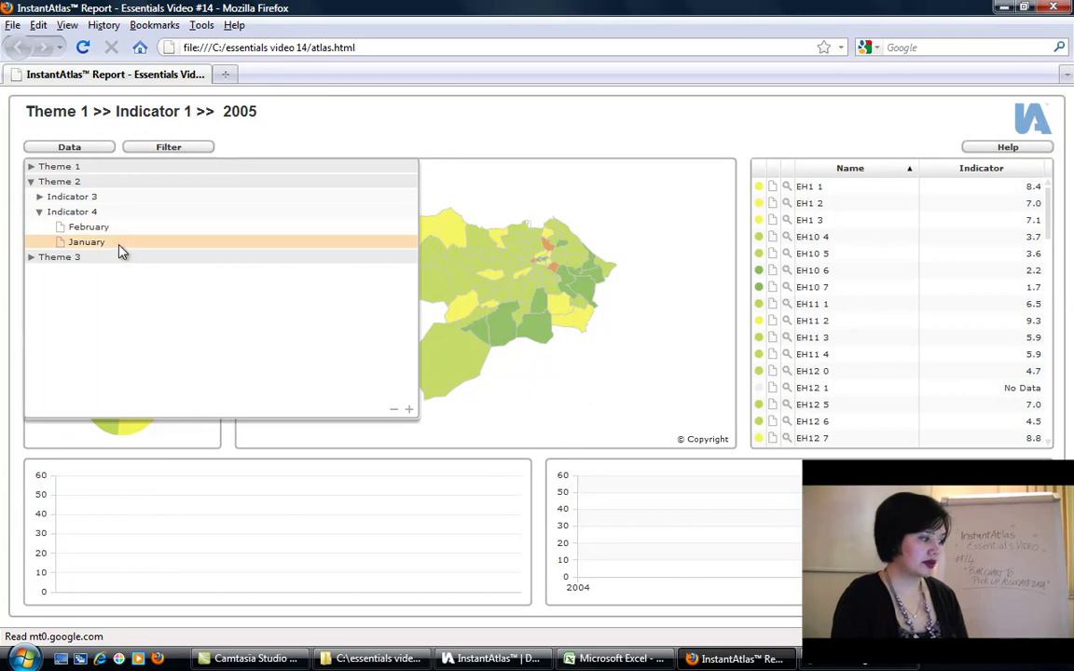
pyautogui.click(119, 244)
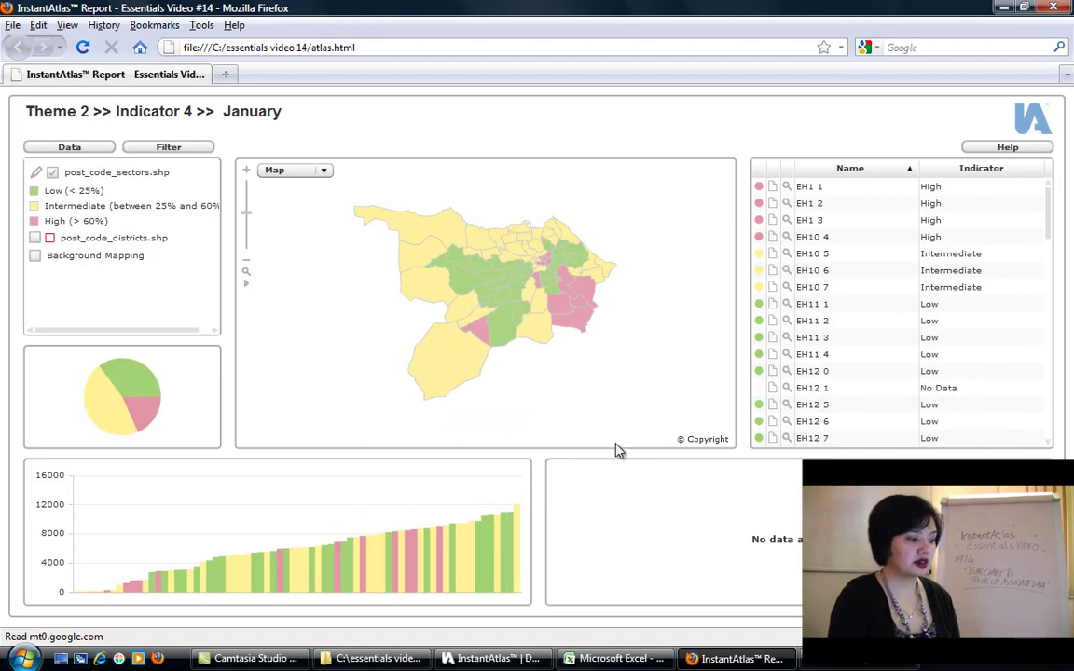
# Expand Theme 3 Indicator 5, then inspect its Theme 3 and Indicator 5 headings in Excel.
pyautogui.click(52, 147)
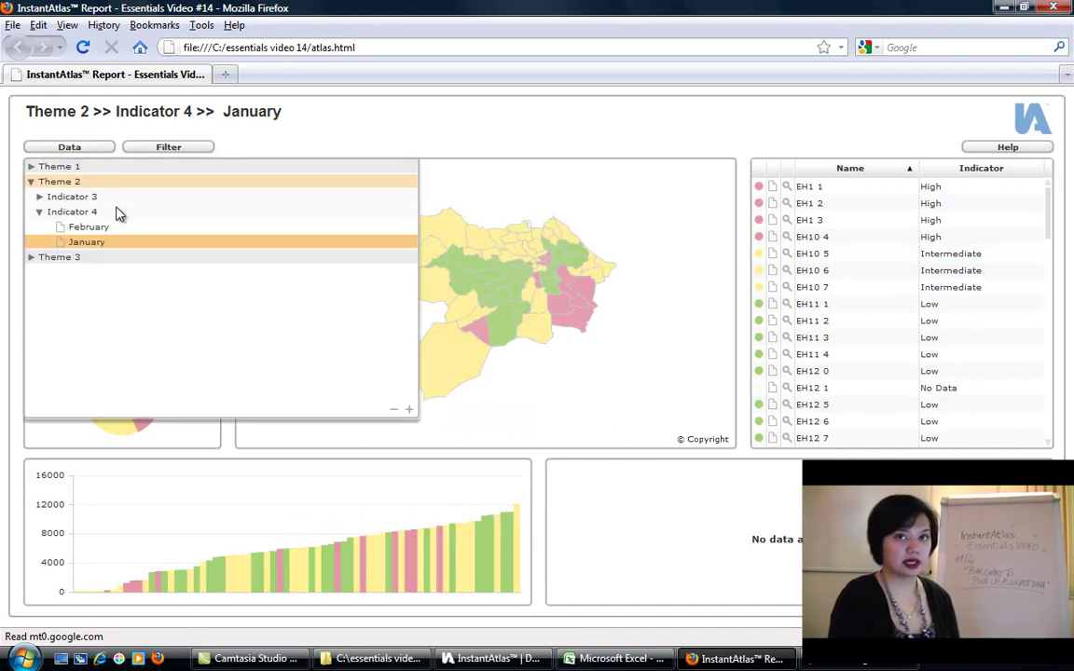
pyautogui.click(116, 265)
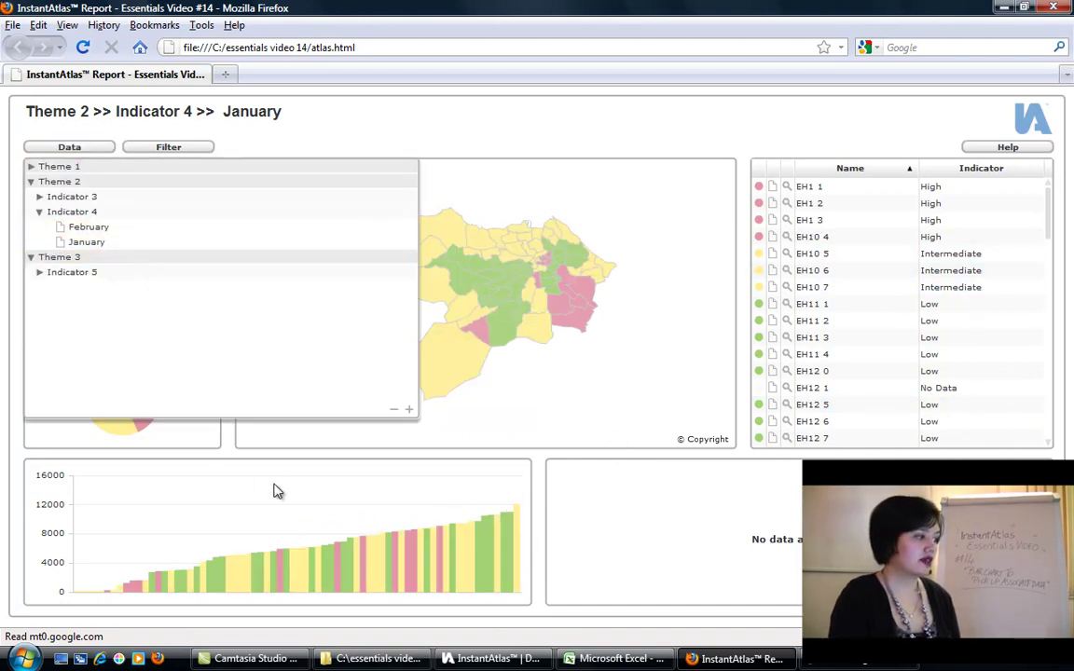
pyautogui.click(58, 273)
pyautogui.click(638, 662)
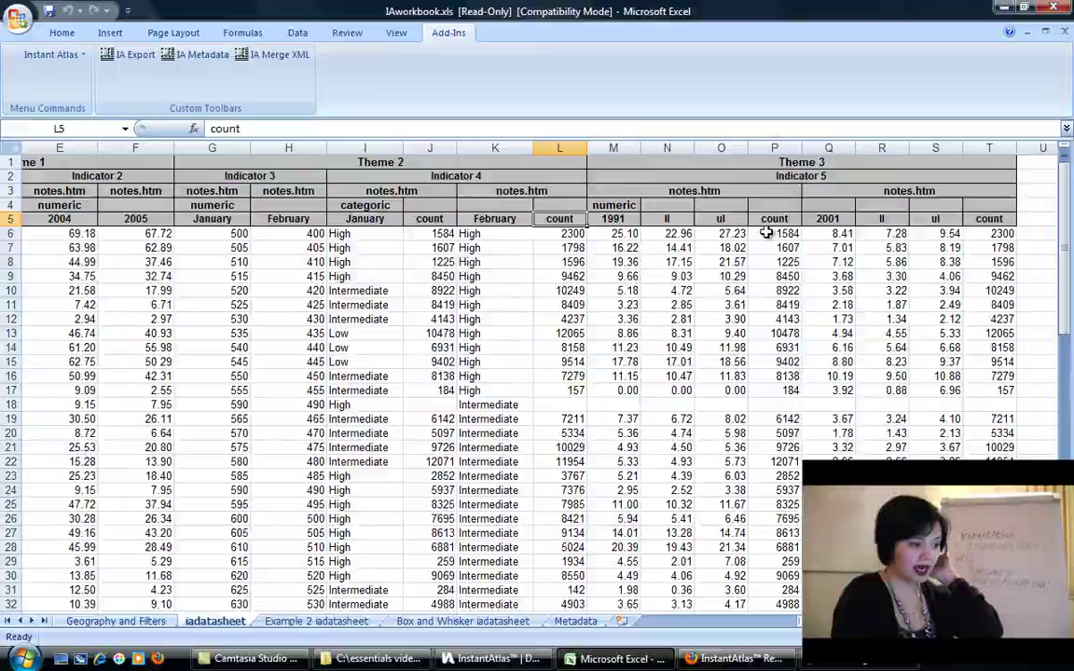
pyautogui.click(783, 163)
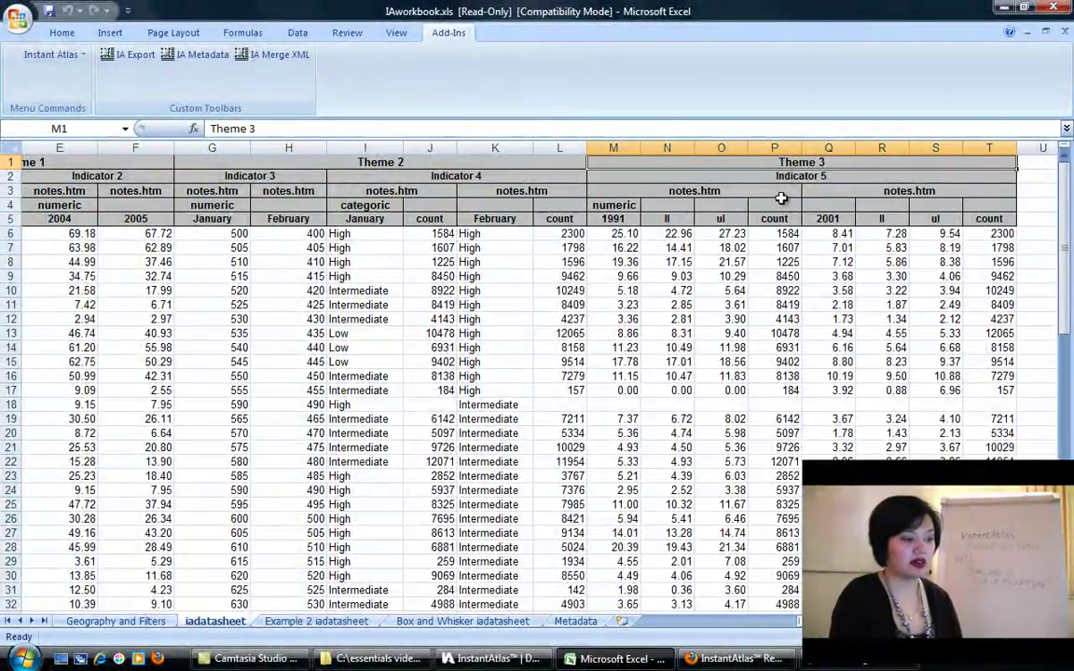
pyautogui.click(766, 177)
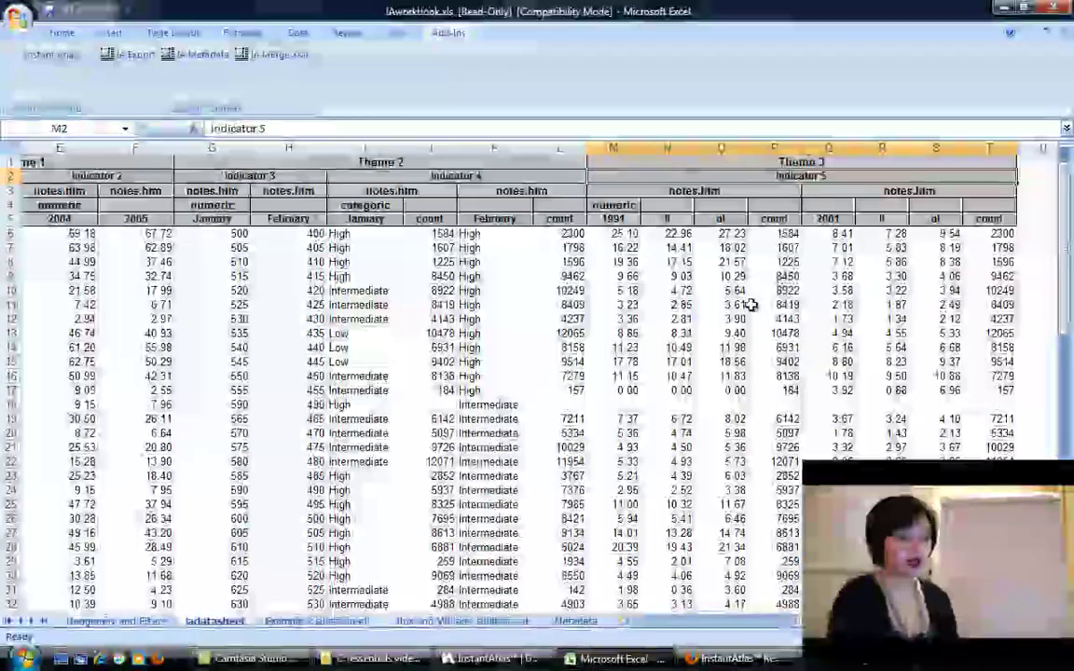
# Check the P5 count header, then show Theme 3 Indicator 5 for 2001 in Firefox.
pyautogui.click(773, 218)
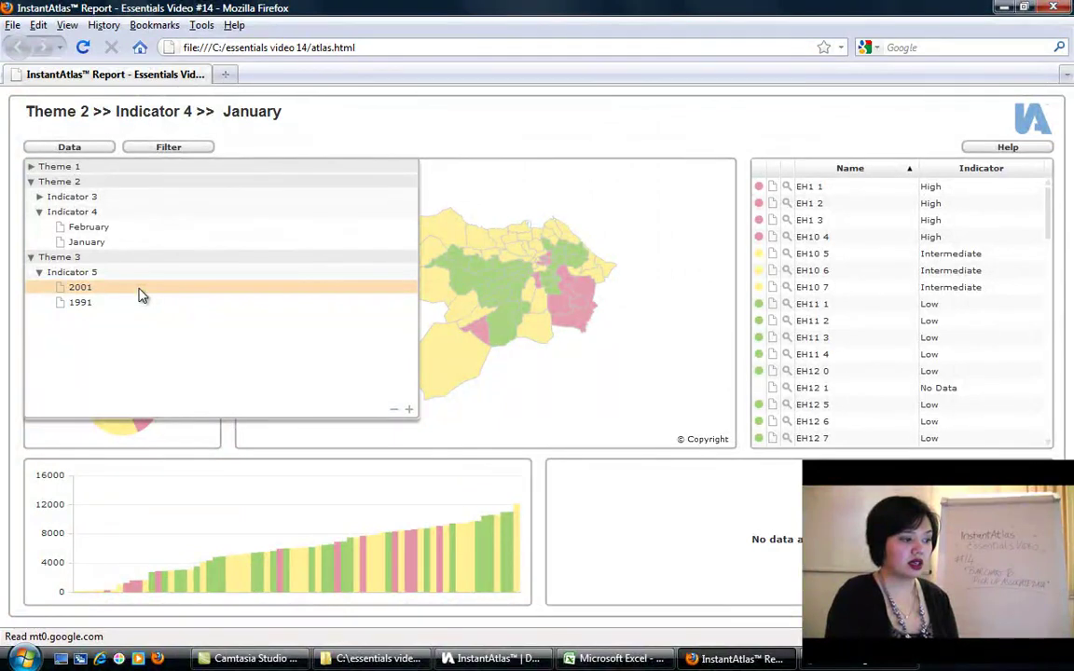
pyautogui.click(231, 298)
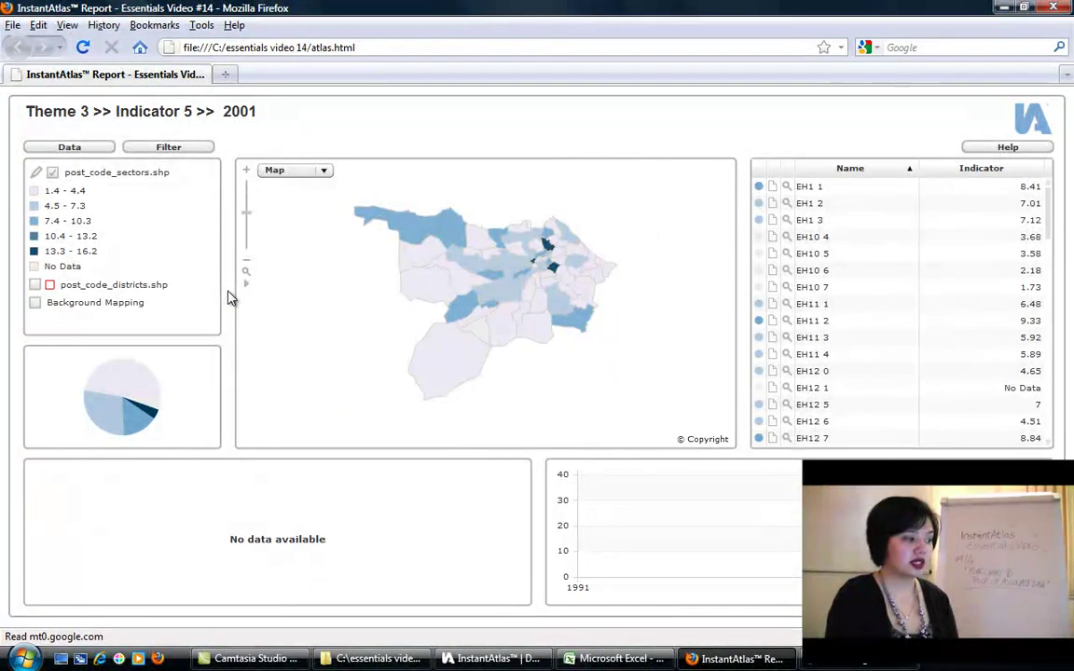